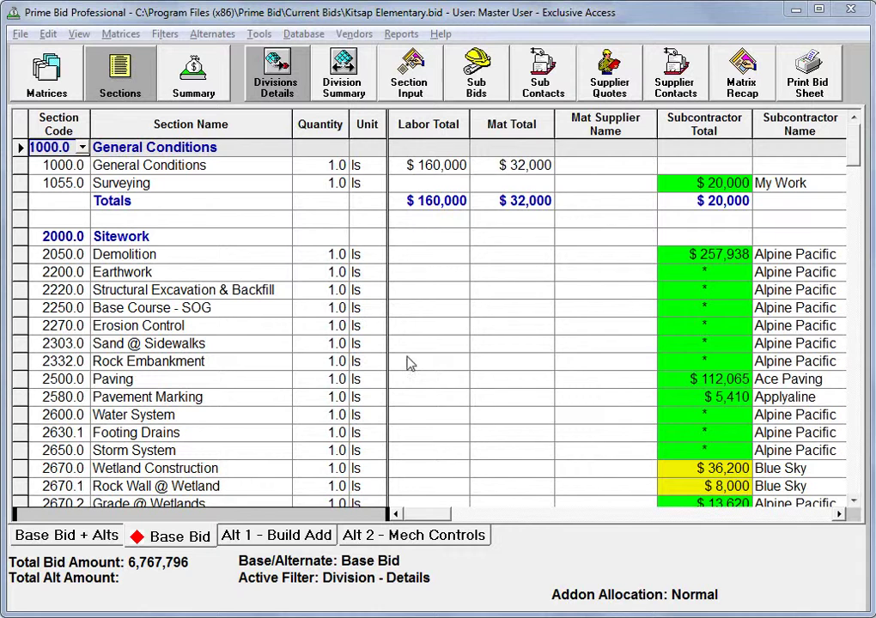
Open the scope items worksheet for the 15300.0 Fire Protection section in the 15.0 Mechanical matrix
{"action": "left_click", "coordinate": [49, 81]}
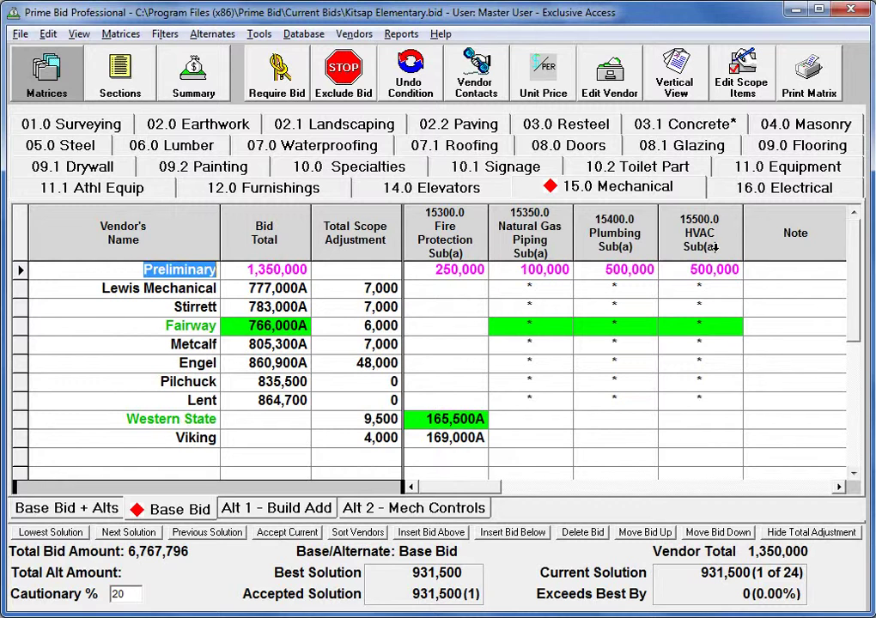
{"action": "left_click", "coordinate": [447, 227]}
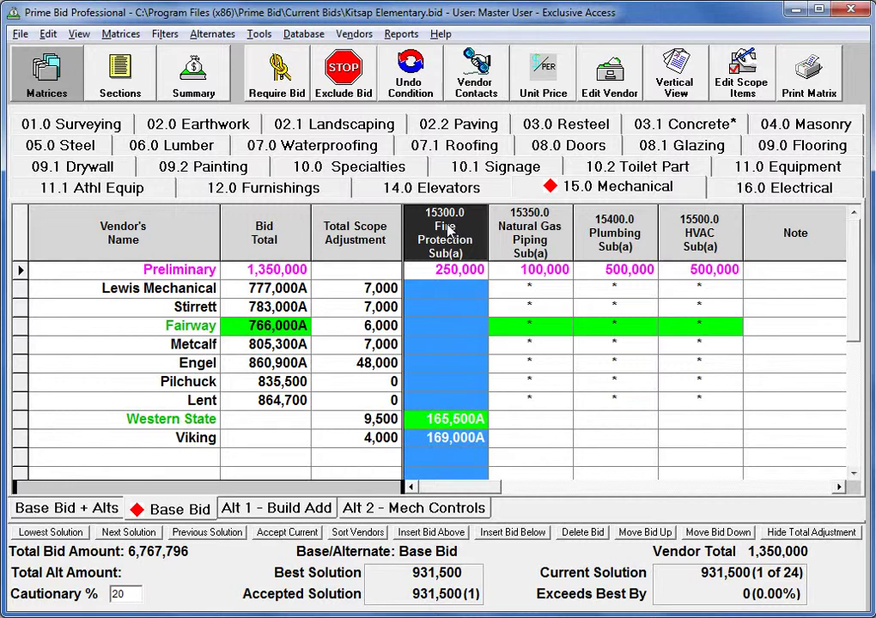
{"action": "right_click", "coordinate": [448, 230]}
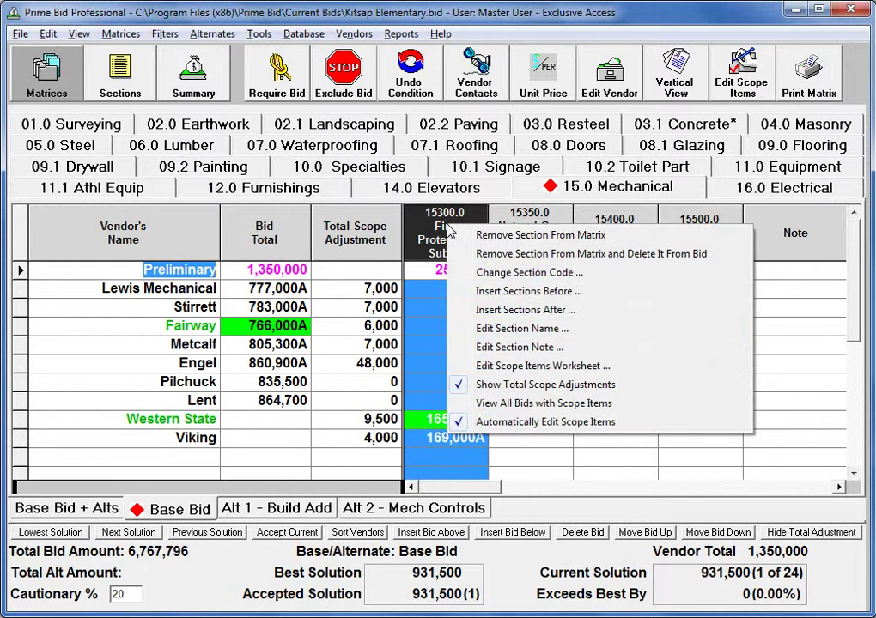
{"action": "left_click", "coordinate": [475, 374]}
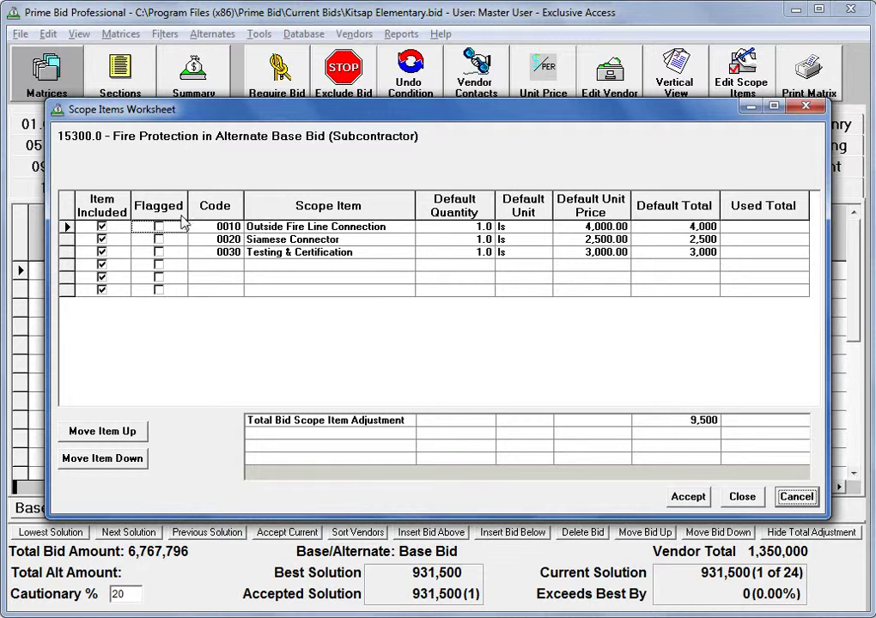
Add scope item 0040 "Description" with default quantity 100, unit ea and unit price 50, and save the worksheet
{"action": "left_click", "coordinate": [235, 267]}
{"action": "type", "text": "0040"}
{"action": "key", "text": "Tab"}
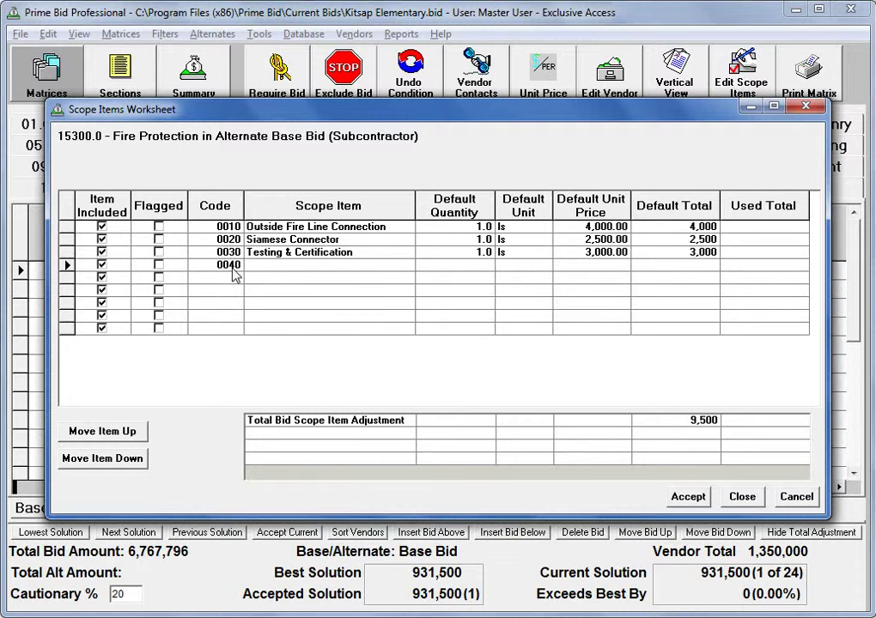
{"action": "type", "text": "Description"}
{"action": "key", "text": "Tab"}
{"action": "type", "text": "100"}
{"action": "key", "text": "Tab"}
{"action": "type", "text": "ea"}
{"action": "key", "text": "Tab"}
{"action": "type", "text": "50"}
{"action": "key", "text": "Tab"}
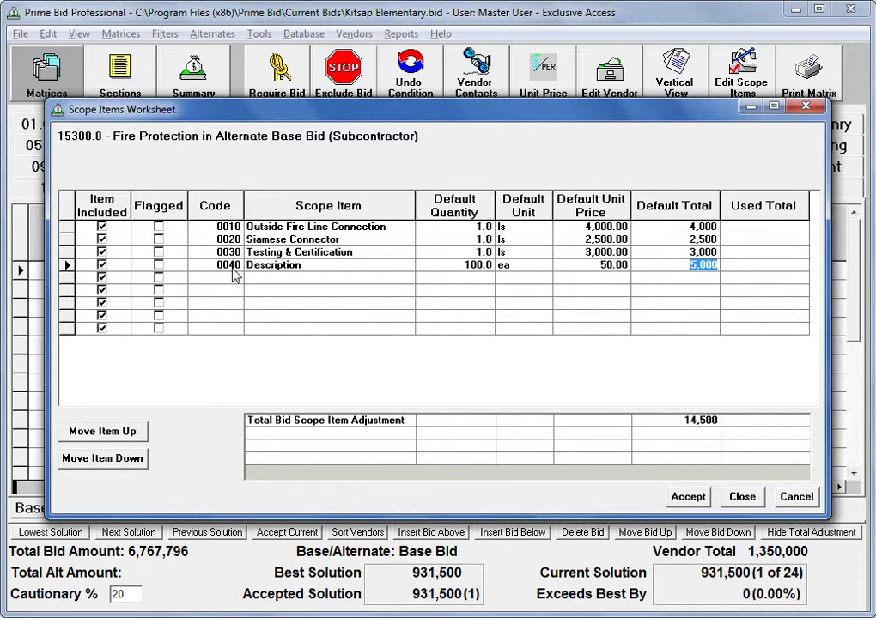
{"action": "left_click", "coordinate": [201, 277]}
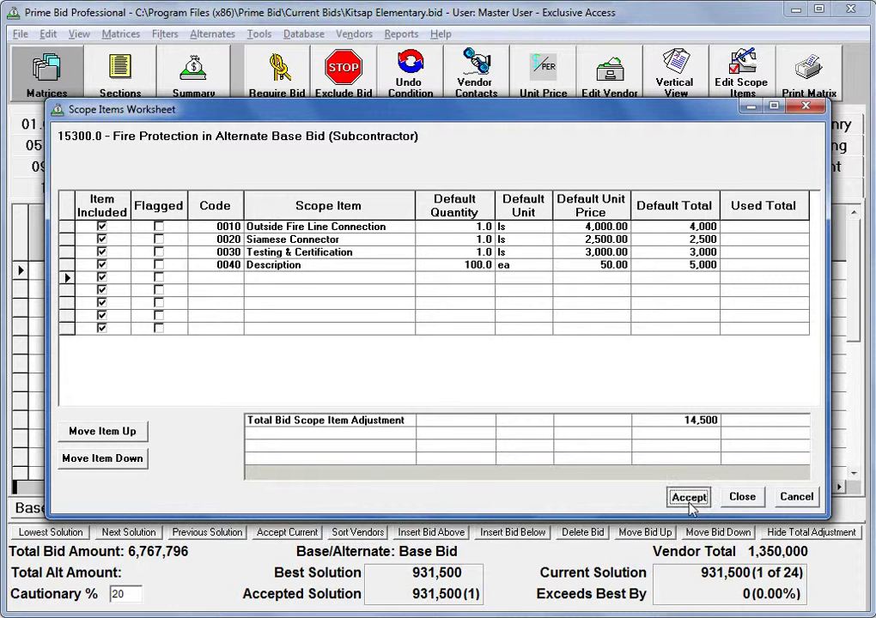
{"action": "left_click", "coordinate": [740, 497]}
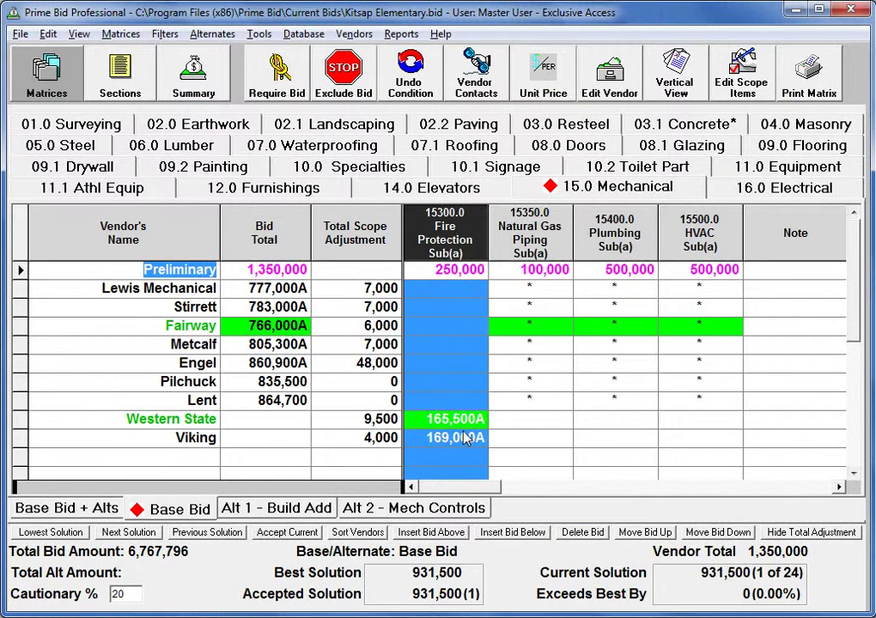
Open the vertical view of all Mechanical bids and bring up the Description scope item for the fire protection vendors
{"action": "left_click", "coordinate": [450, 384]}
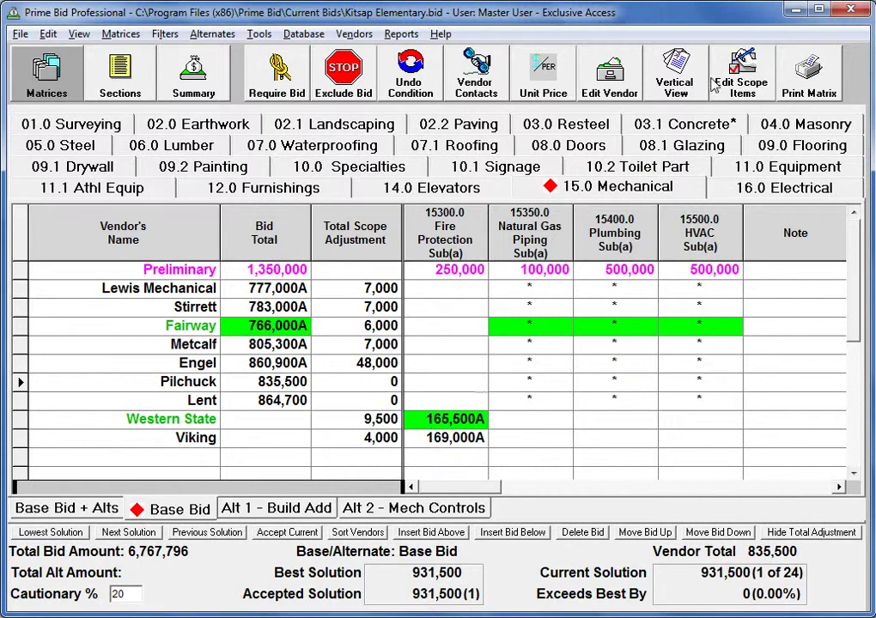
{"action": "left_click", "coordinate": [663, 84]}
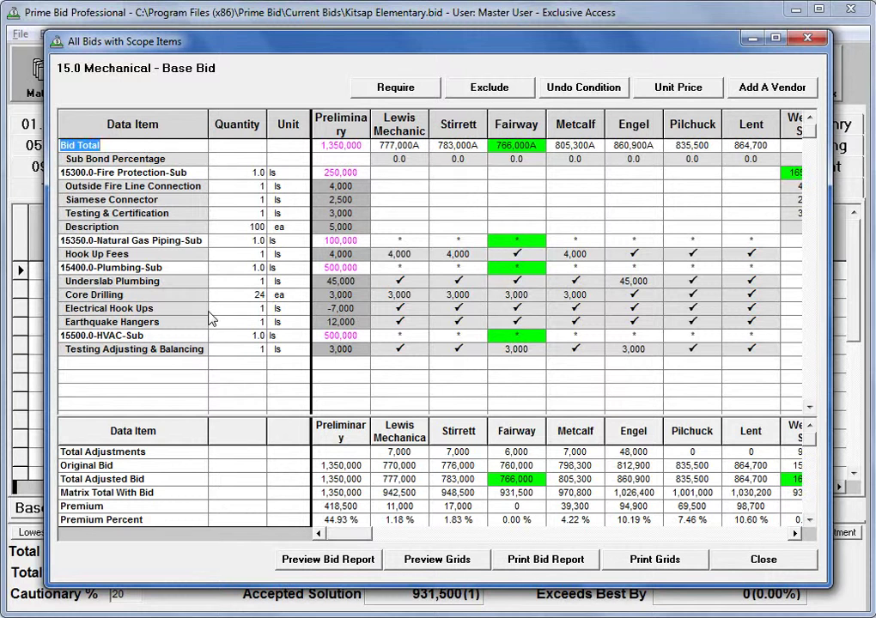
{"action": "left_click", "coordinate": [126, 228]}
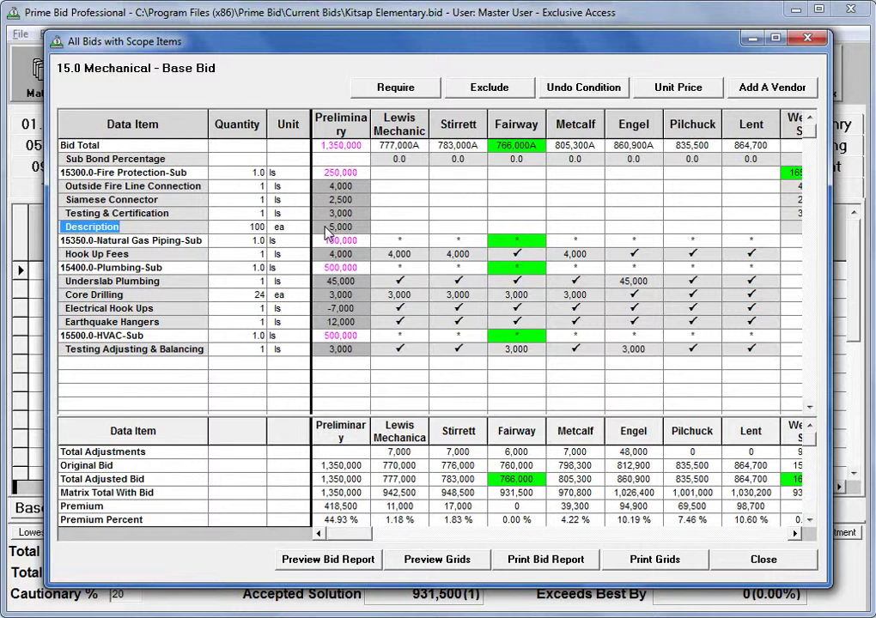
{"action": "left_click", "coordinate": [795, 534]}
{"action": "left_click", "coordinate": [795, 533]}
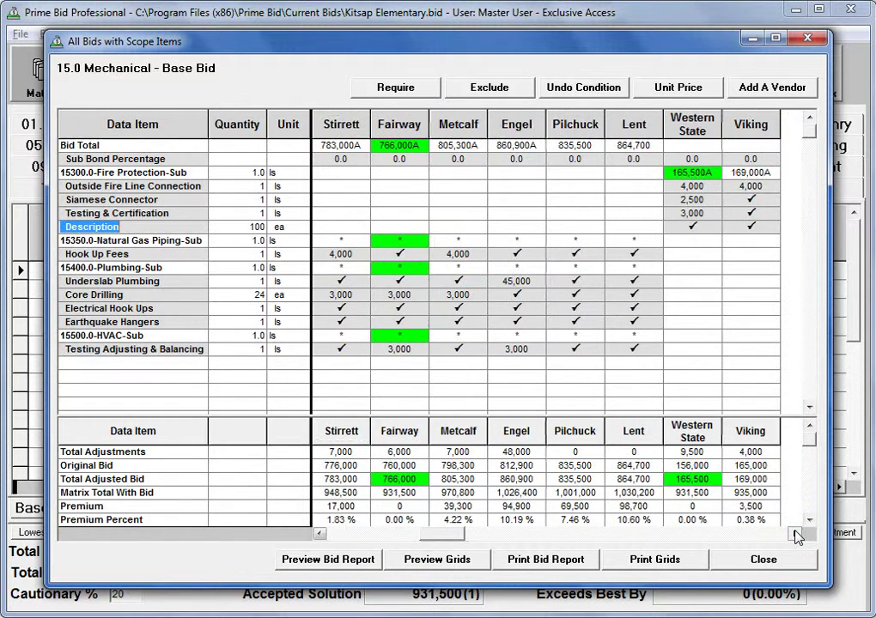
Set Western State's adjustment for the Description scope item to 5,000
{"action": "left_click", "coordinate": [692, 226]}
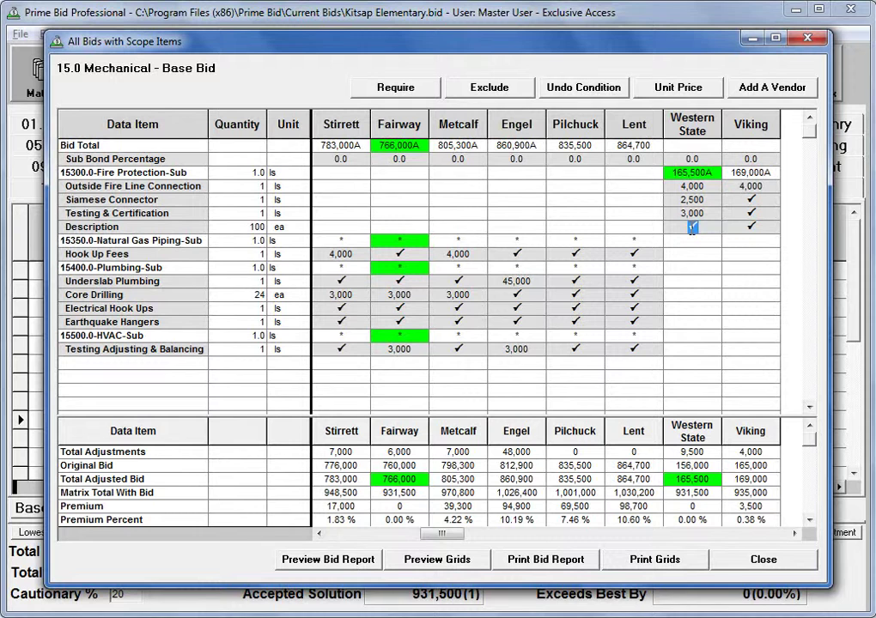
{"action": "type", "text": "5000"}
{"action": "key", "text": "Return"}
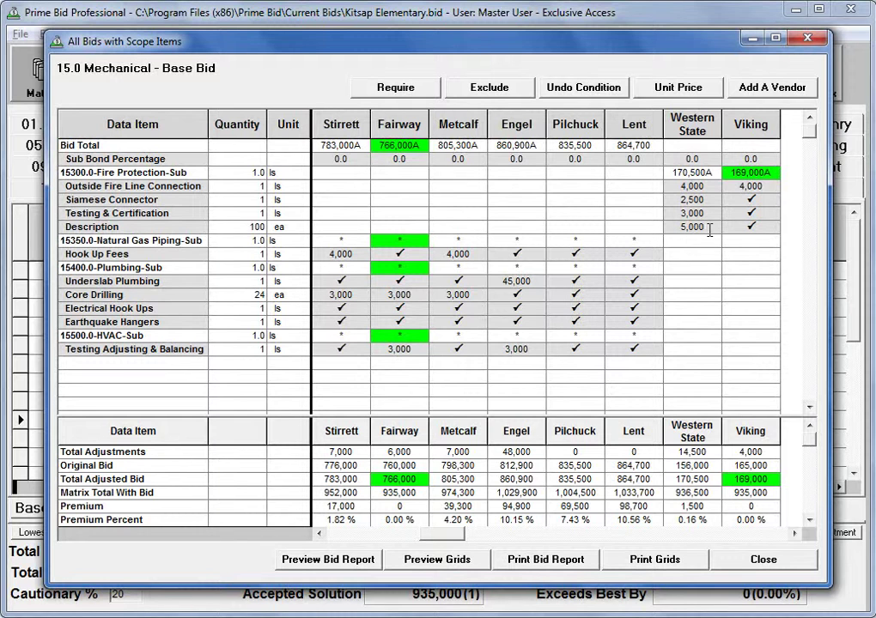
Set Western State's adjustment for the Description scope item to 3,500 and return to the matrix
{"action": "double_click", "coordinate": [709, 231]}
{"action": "type", "text": "3500"}
{"action": "key", "text": "Return"}
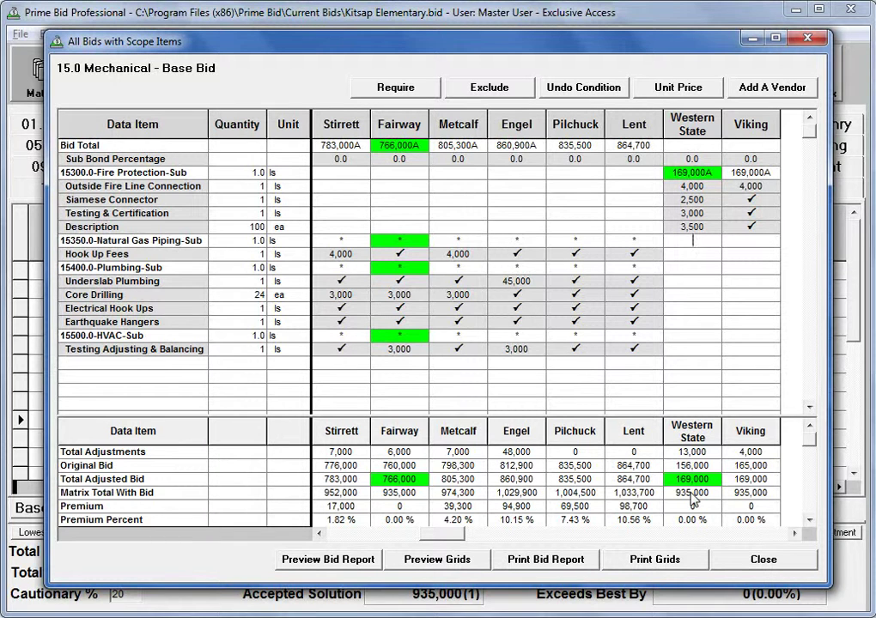
{"action": "left_click", "coordinate": [752, 563]}
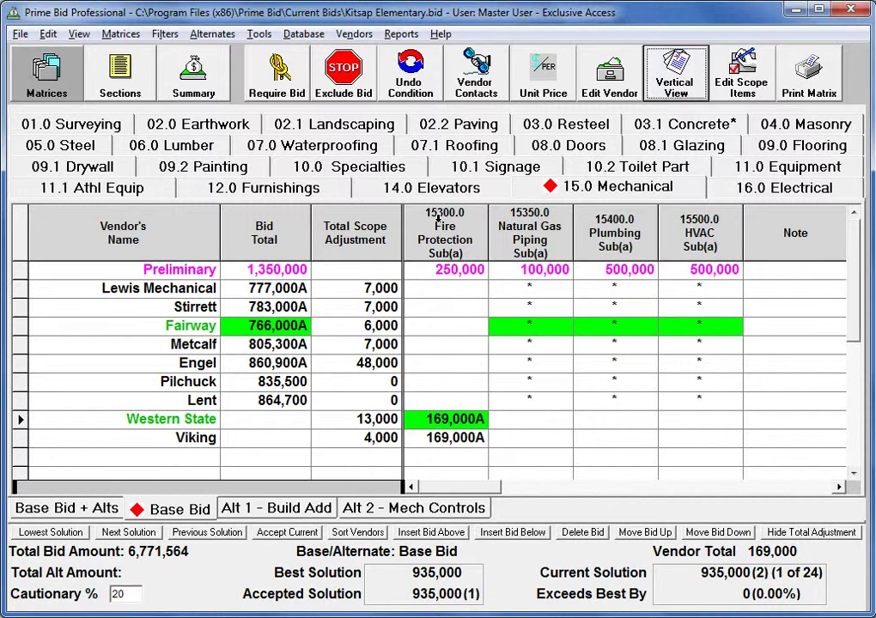
Preview the bid report for the Mechanical sections and scope items from the vertical view, and return to the matrix
{"action": "left_click", "coordinate": [685, 75]}
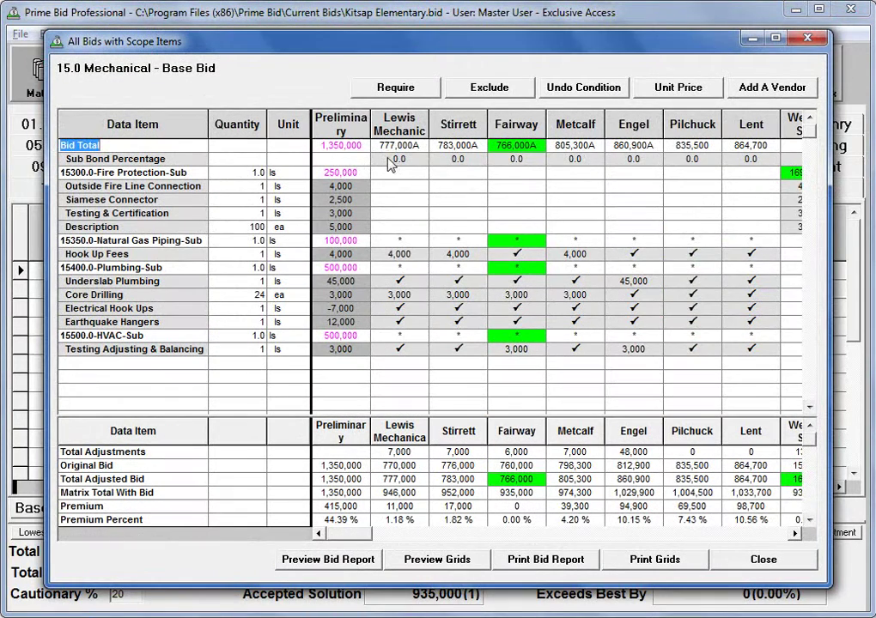
{"action": "left_click", "coordinate": [412, 560]}
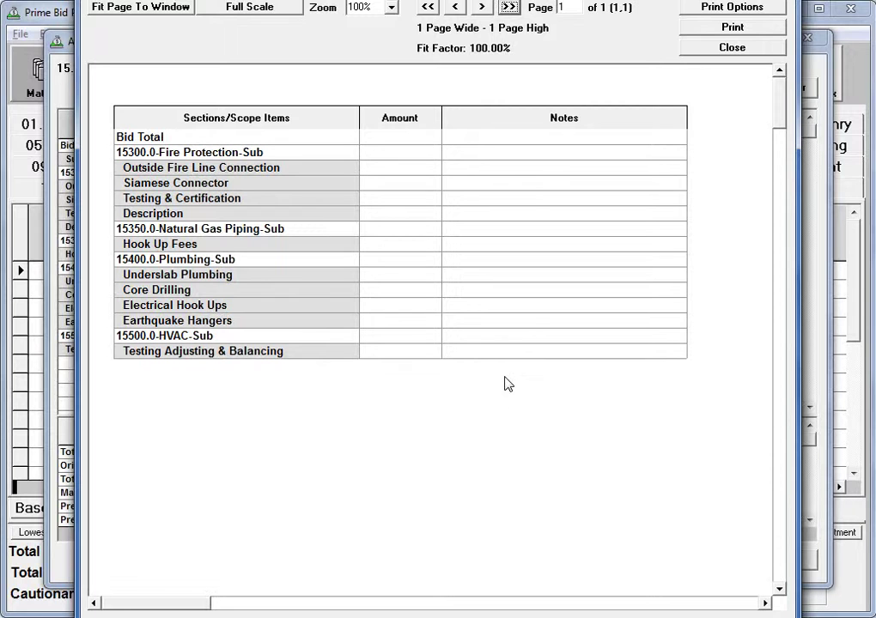
{"action": "left_click", "coordinate": [721, 52]}
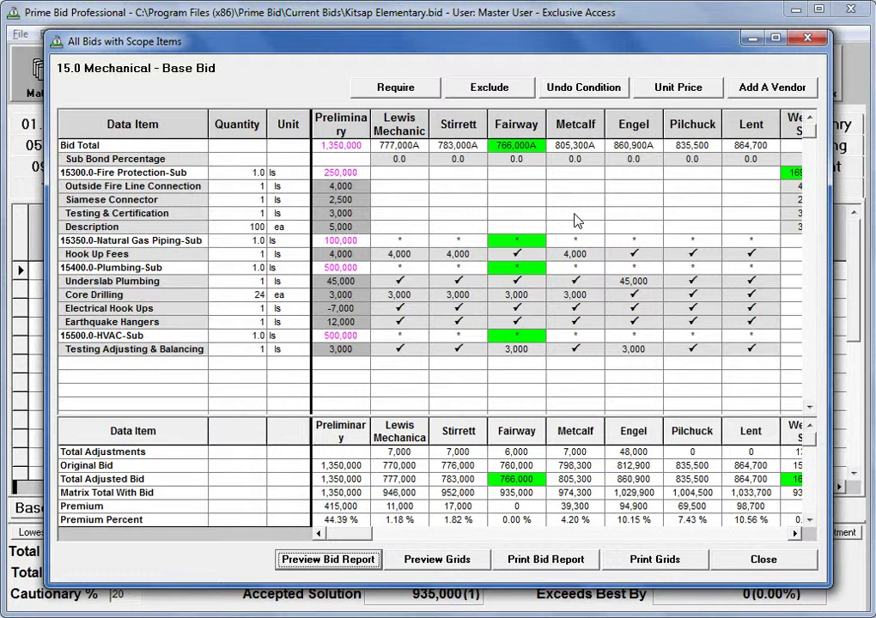
{"action": "left_click", "coordinate": [786, 562]}
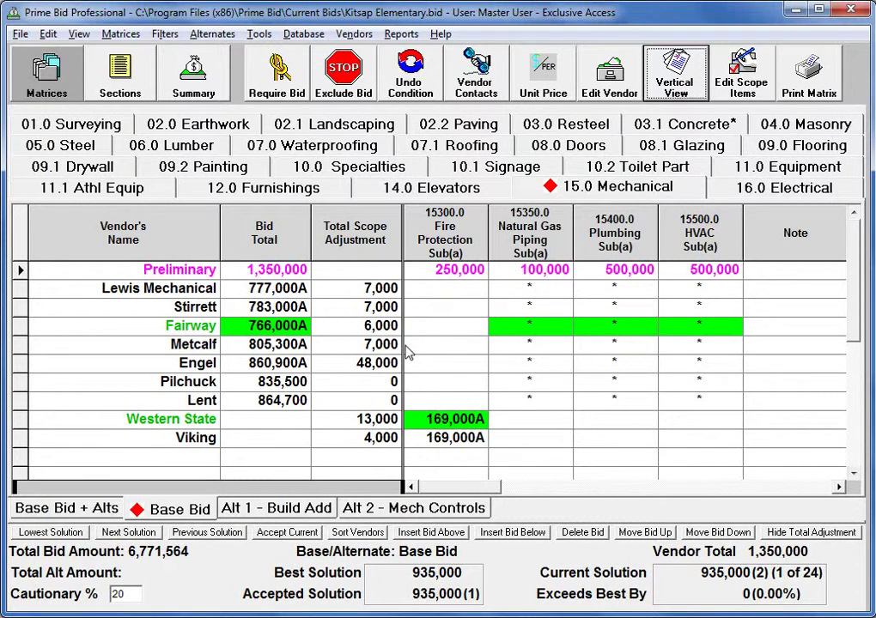